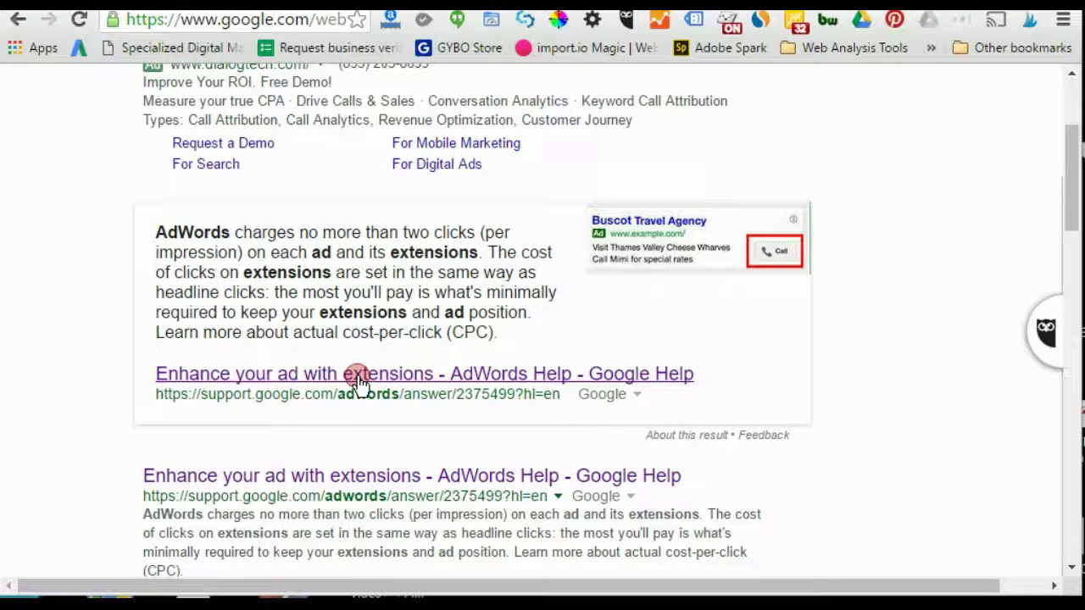
# - Scroll back up the Price extensions view, which still shows no price extensions
pyautogui.scroll(3, 305, 317)
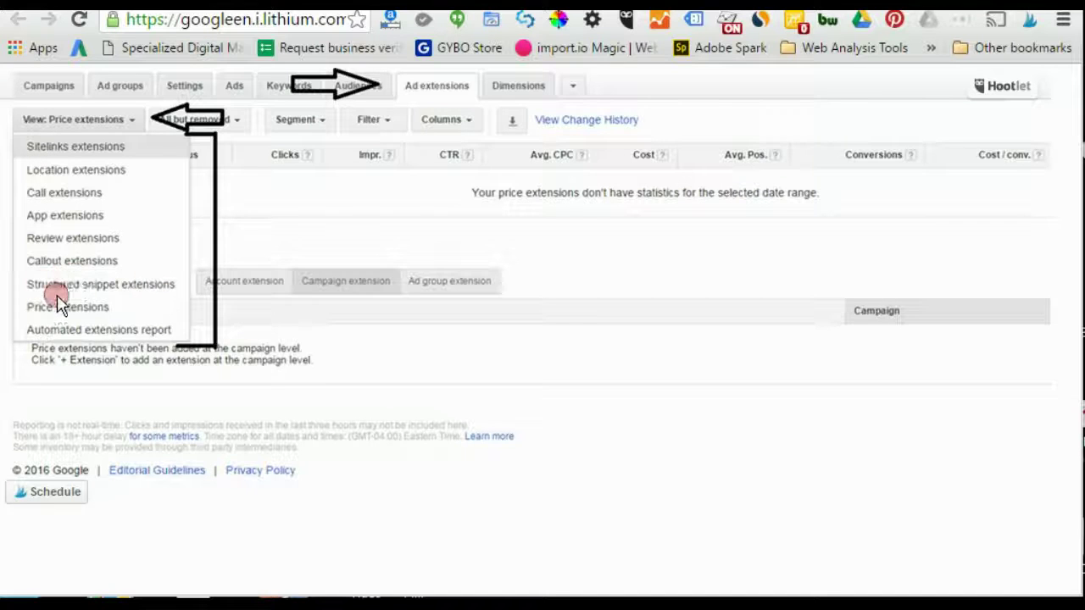
# - Open the Automated extensions report from the View menu
pyautogui.click(151, 329)
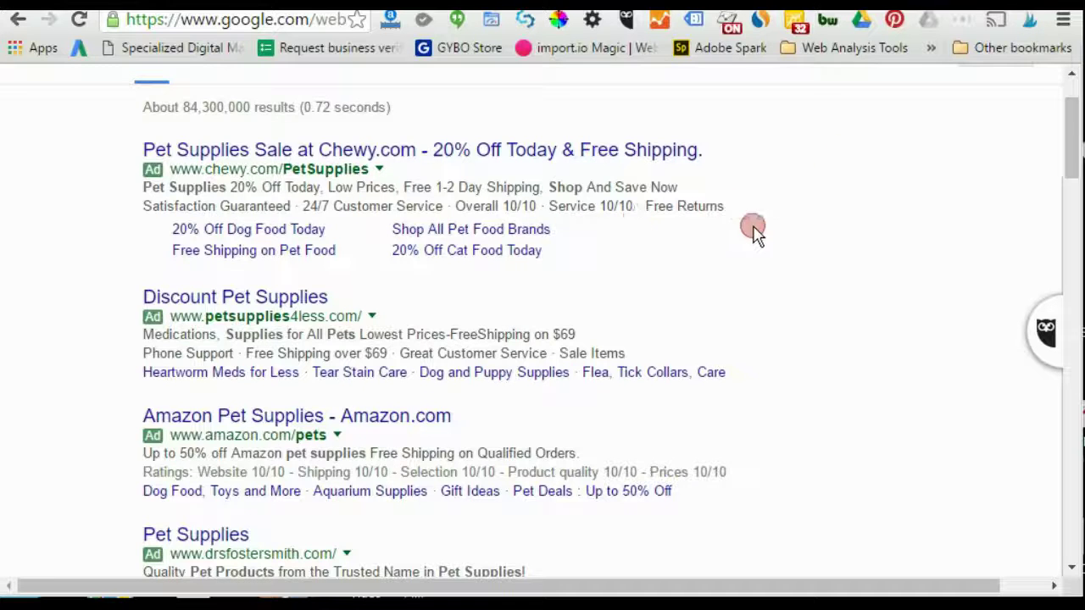
pyautogui.scroll(2, 763, 236)
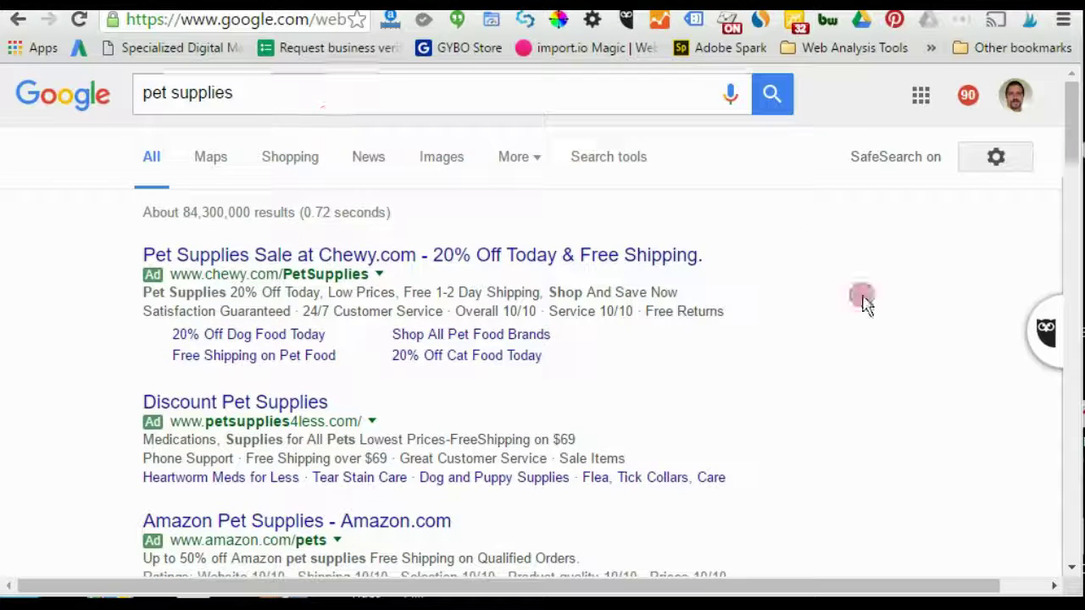
pyautogui.scroll(-1, 881, 310)
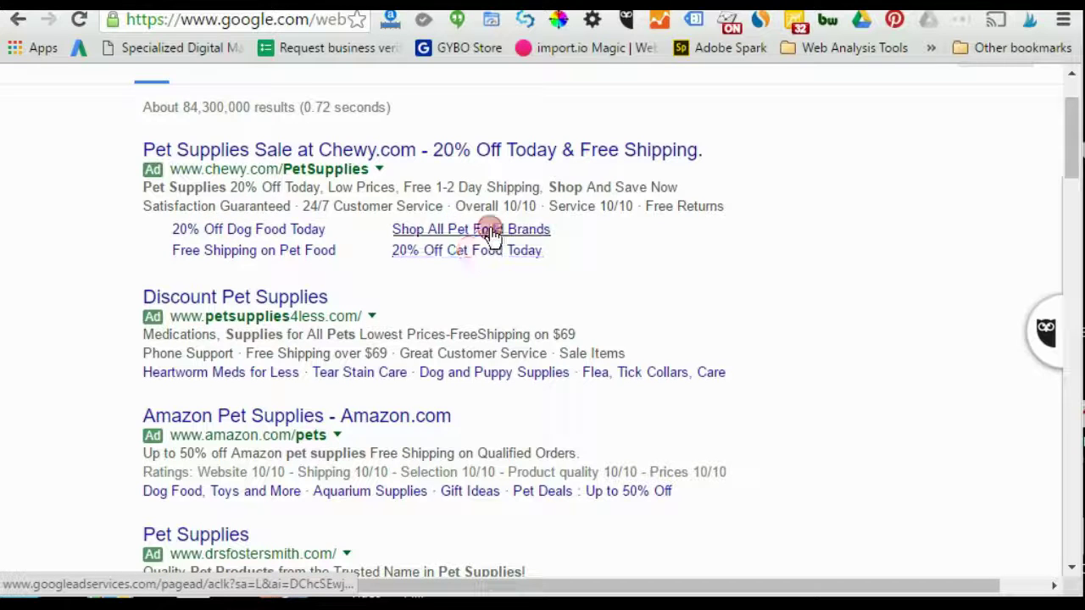
pyautogui.scroll(-1, 127, 292)
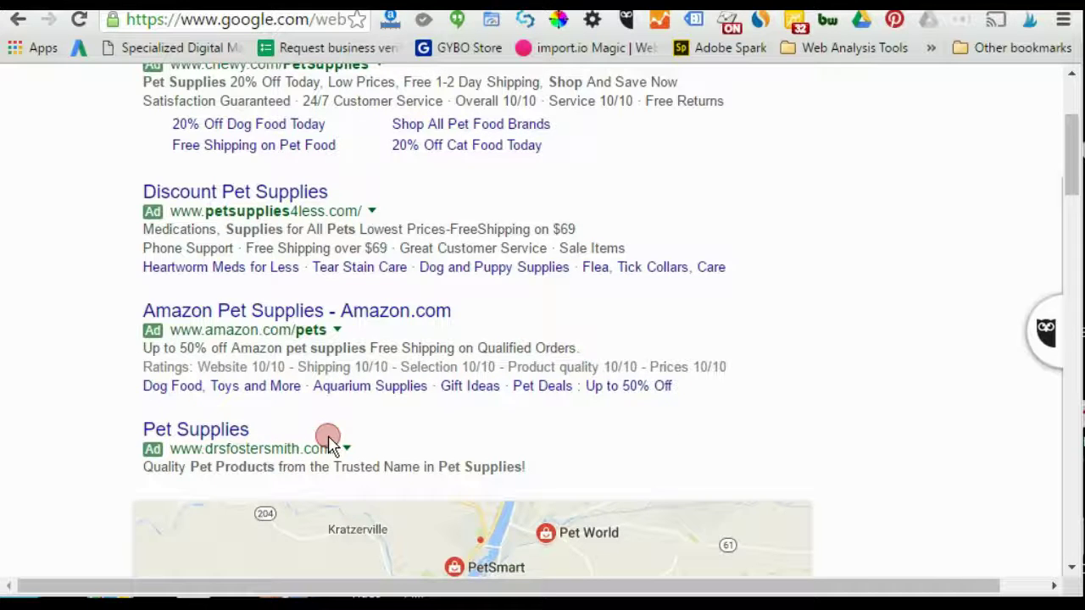
pyautogui.scroll(1, 73, 323)
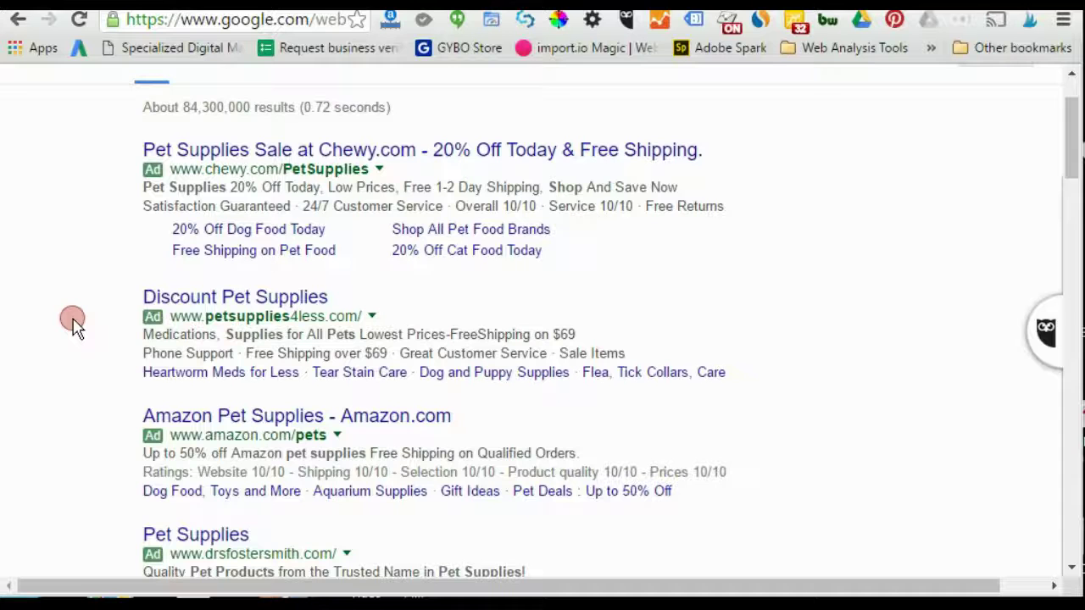
pyautogui.scroll(-1, 72, 331)
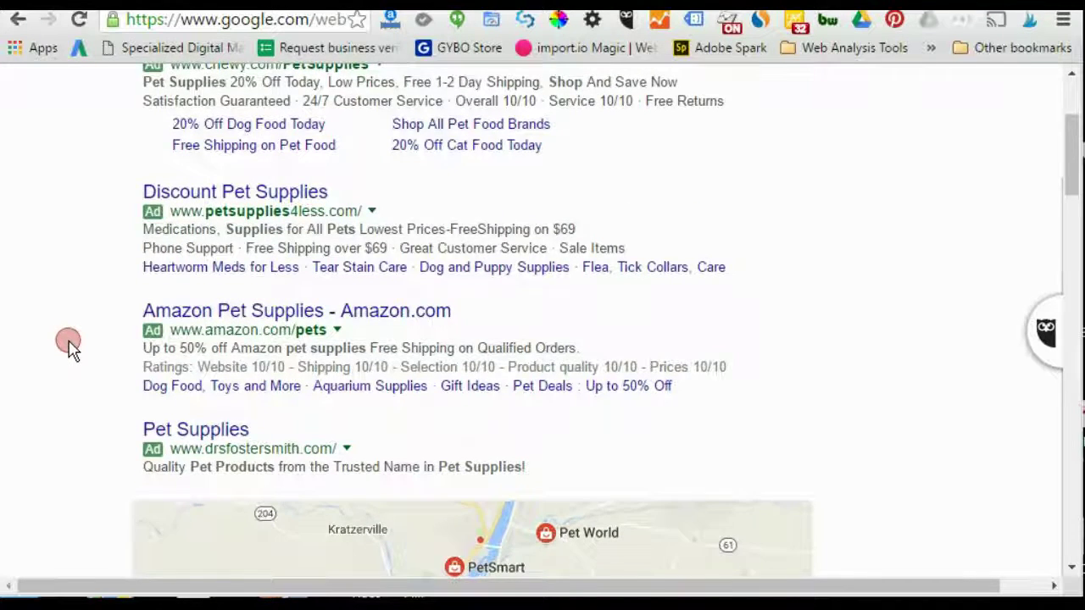
pyautogui.scroll(1, 72, 350)
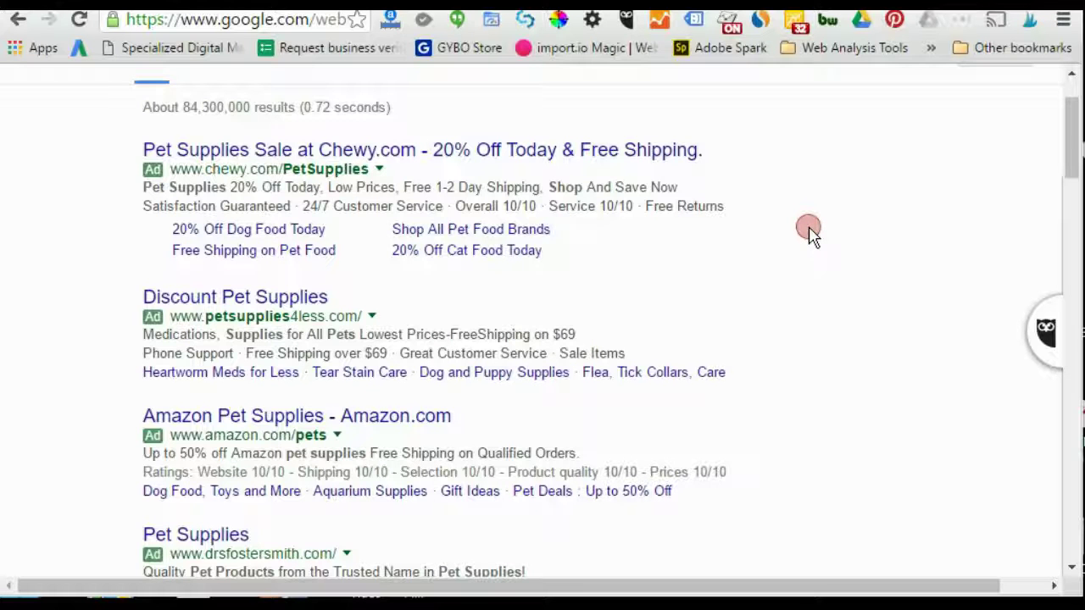
pyautogui.scroll(-2, 762, 242)
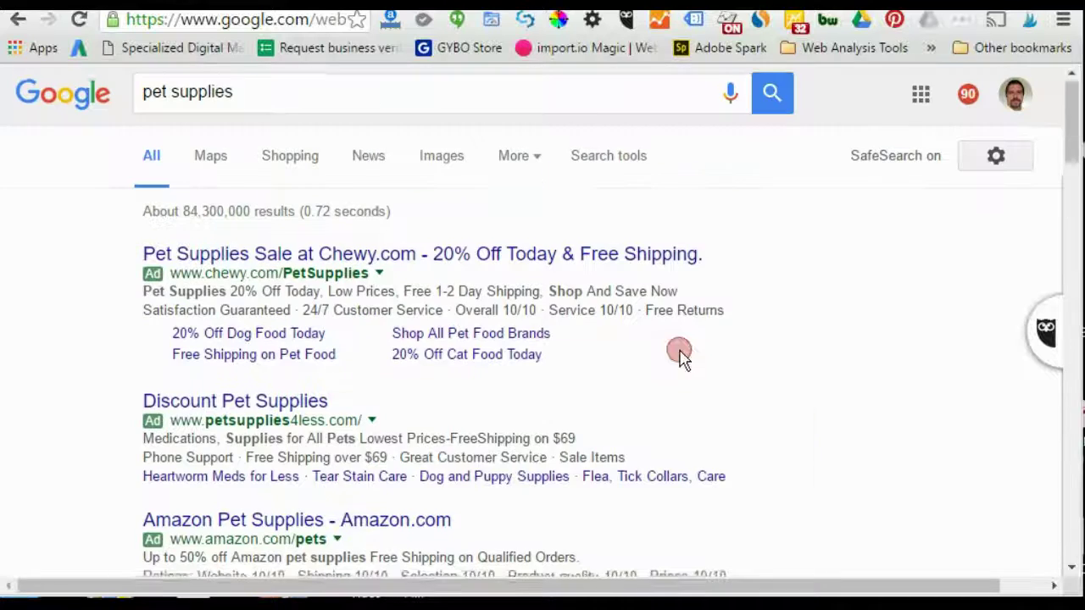
# - Replace the 'pet supplies' query with a search for 'advertising agencies'
pyautogui.moveTo(266, 94); pyautogui.dragTo(137, 95)
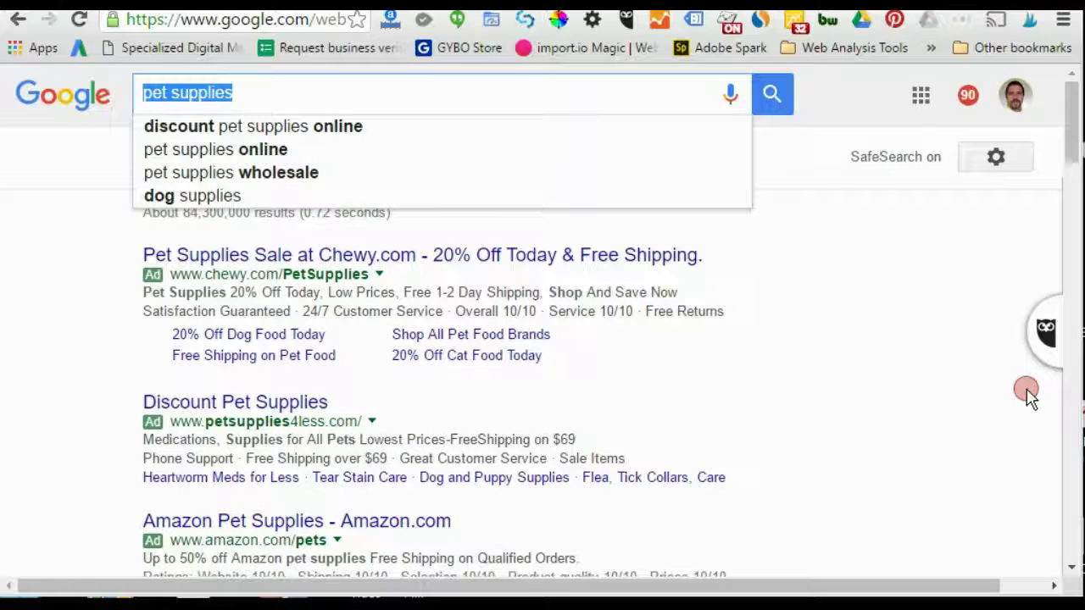
pyautogui.press('BackSpace')
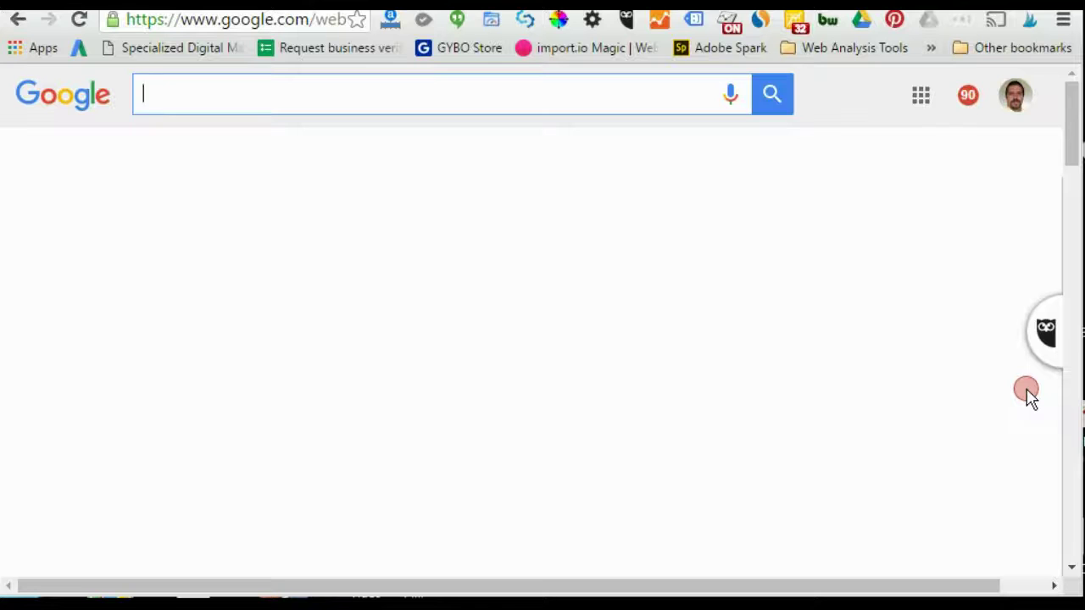
pyautogui.write('adverti')
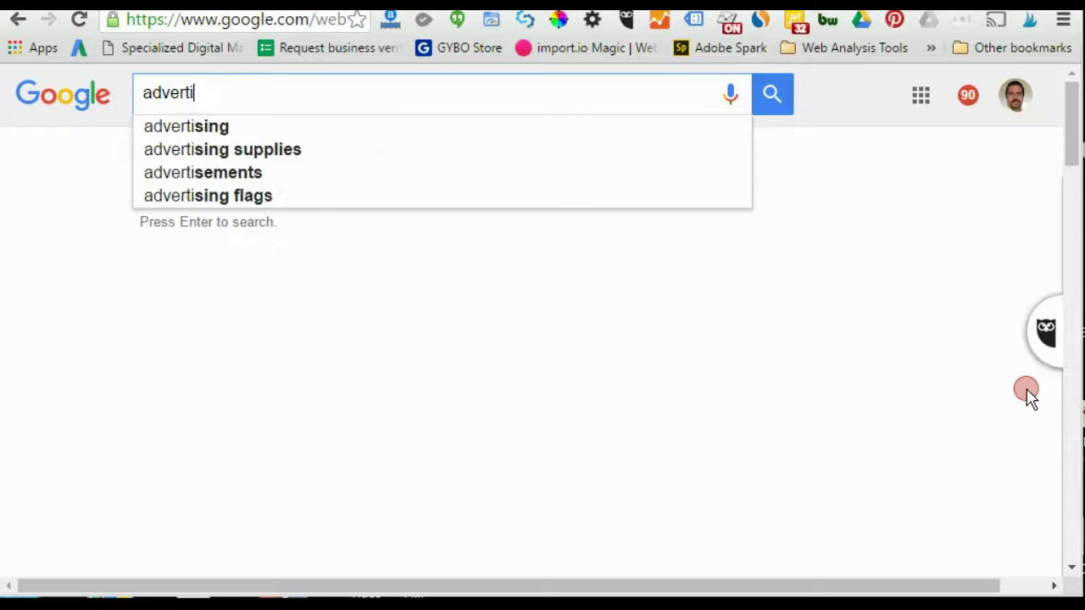
pyautogui.write('sing agencies')
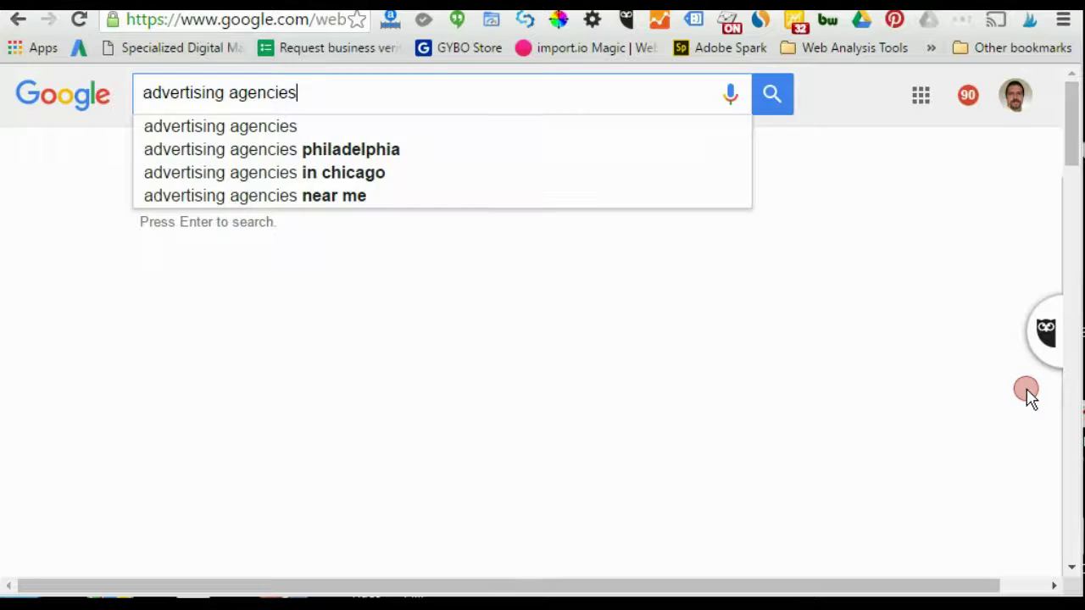
pyautogui.press('Return')
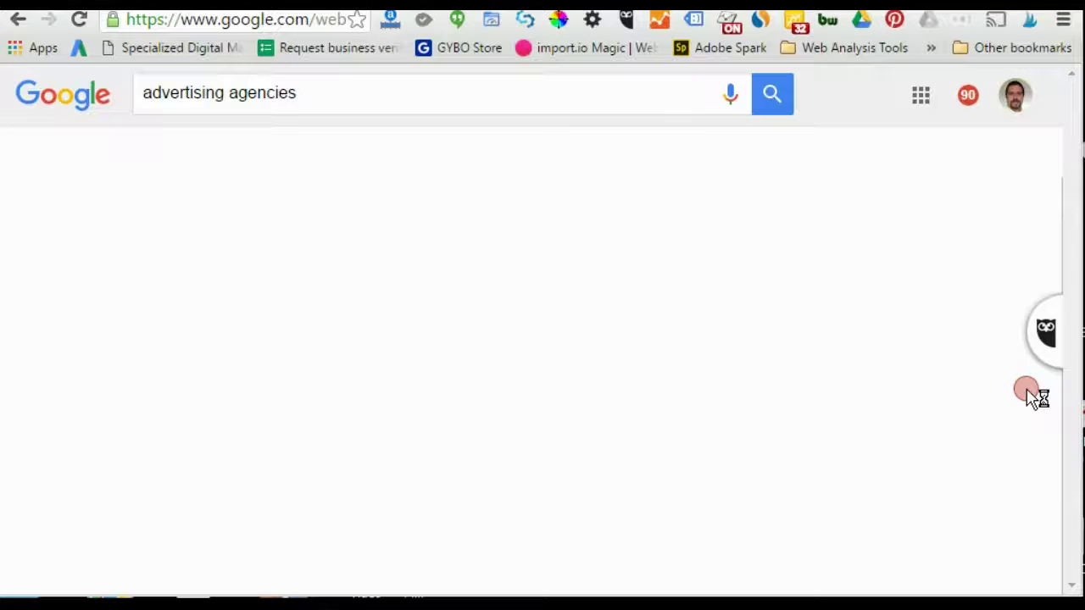
# - Scroll through the agency ads and local map listings in the results
pyautogui.scroll(-1, 882, 386)
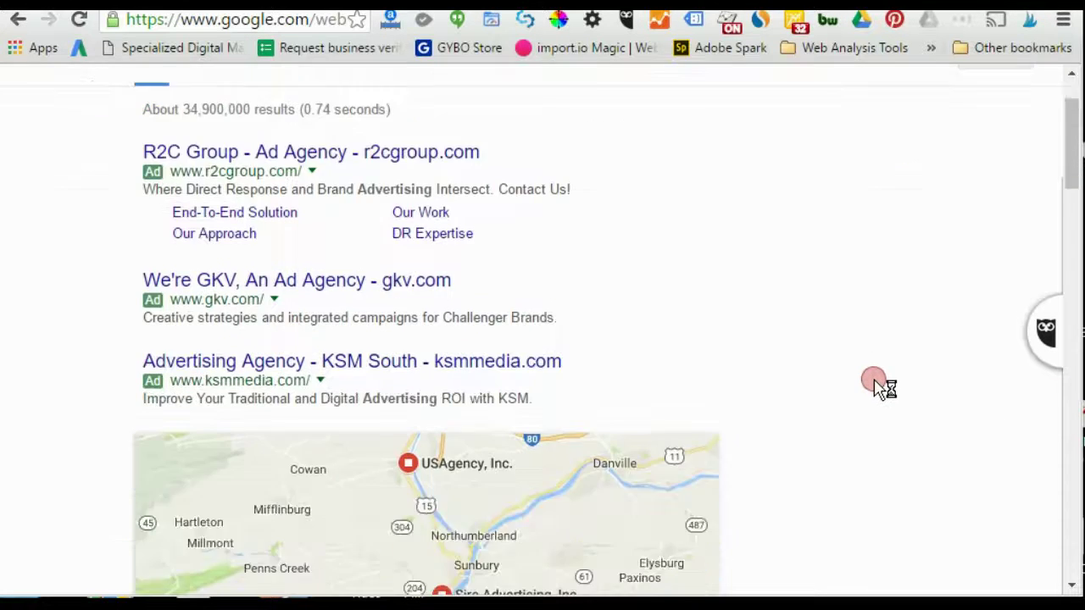
pyautogui.scroll(-1, 882, 385)
pyautogui.scroll(-2, 881, 382)
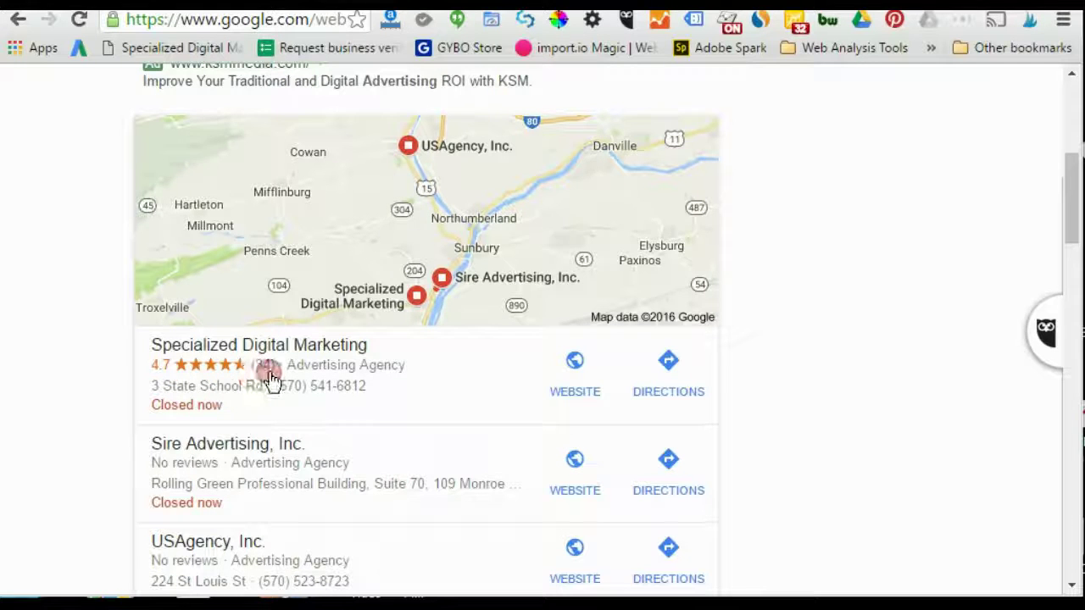
pyautogui.scroll(-3, 913, 349)
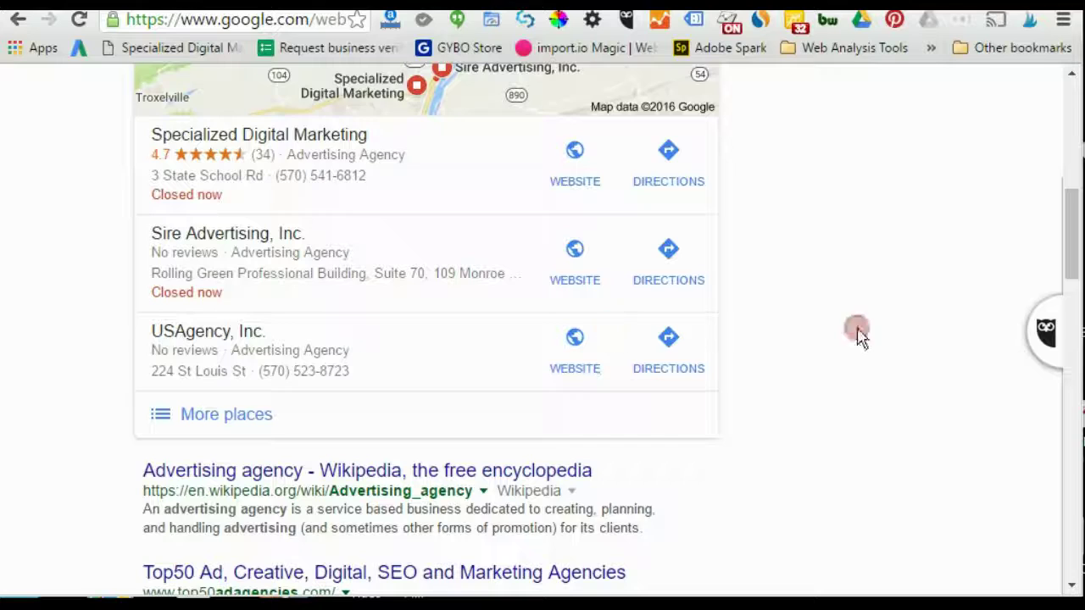
pyautogui.scroll(-3, 927, 337)
pyautogui.scroll(10, 916, 351)
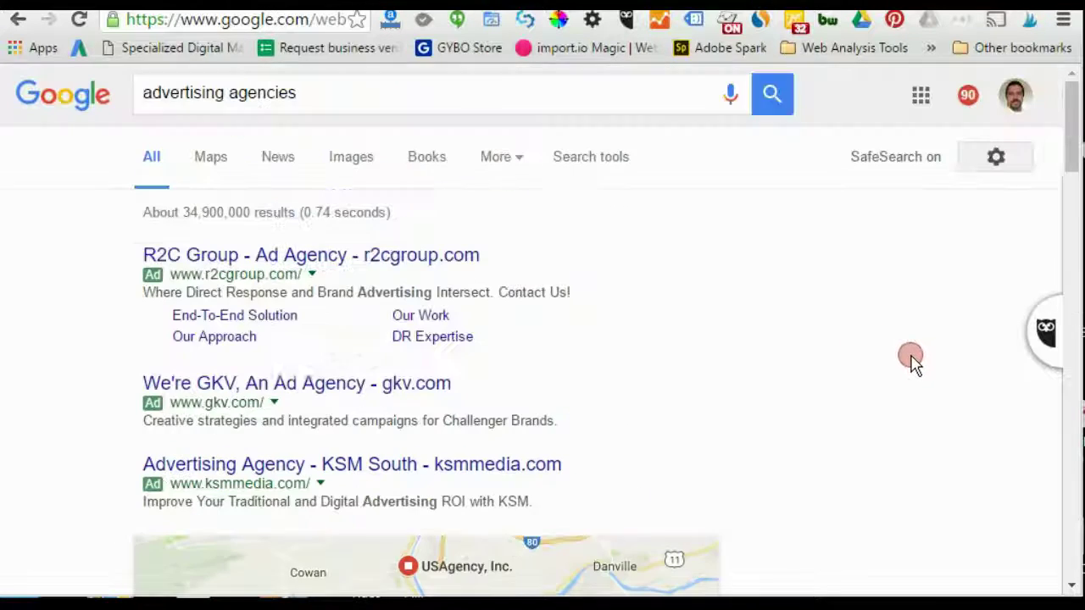
pyautogui.scroll(-3, 601, 300)
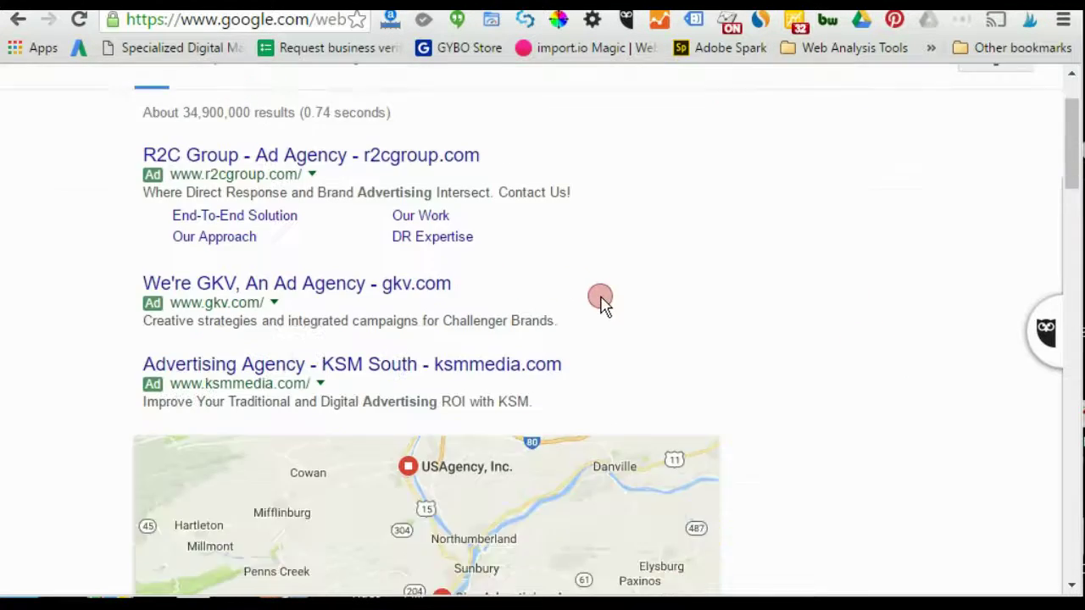
pyautogui.scroll(-1, 605, 313)
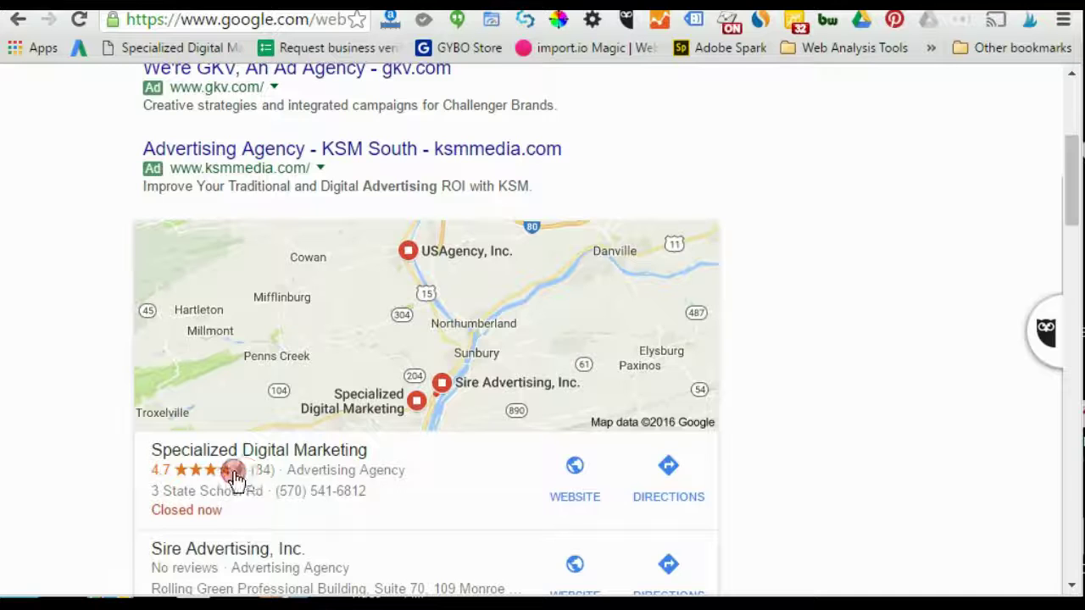
pyautogui.scroll(4, 165, 479)
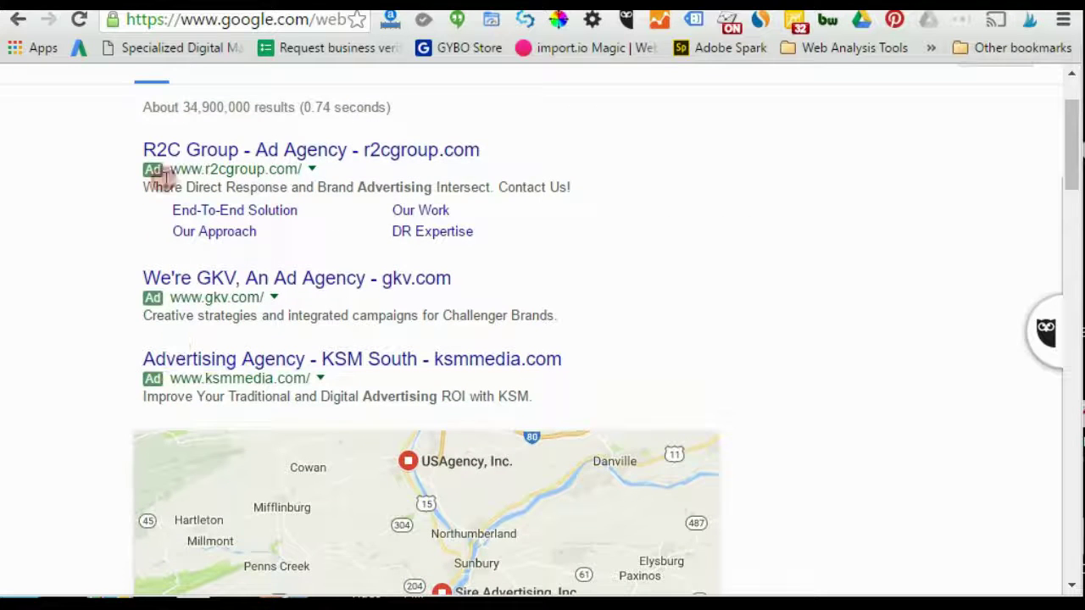
# - Go to the AdWords Help extensions article and scroll to 'Ad extensions create more reasons to click your ad'
pyautogui.click(812, 10)
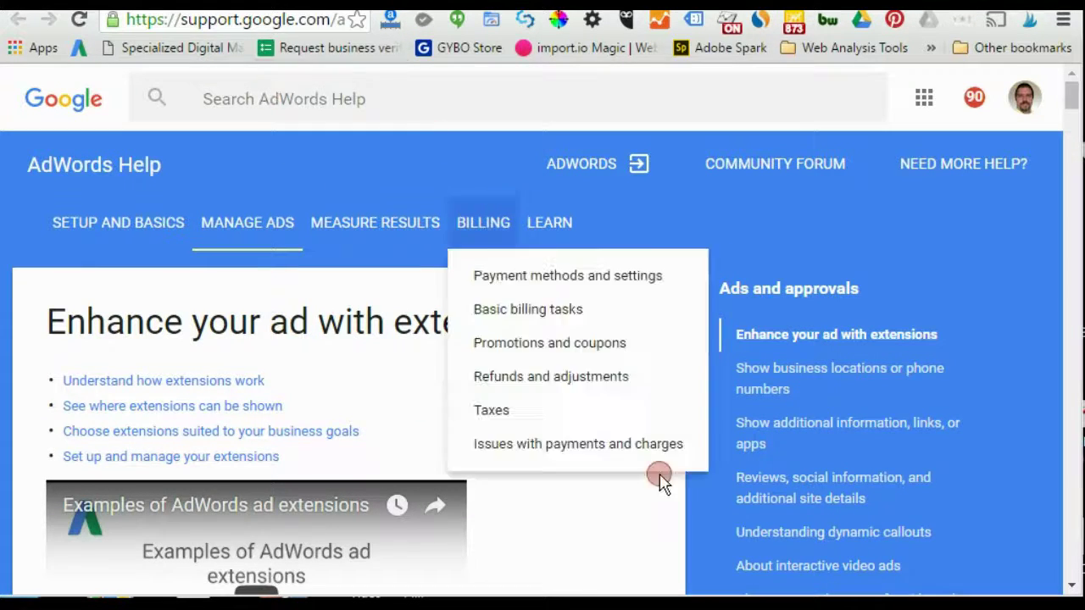
pyautogui.scroll(-3, 555, 409)
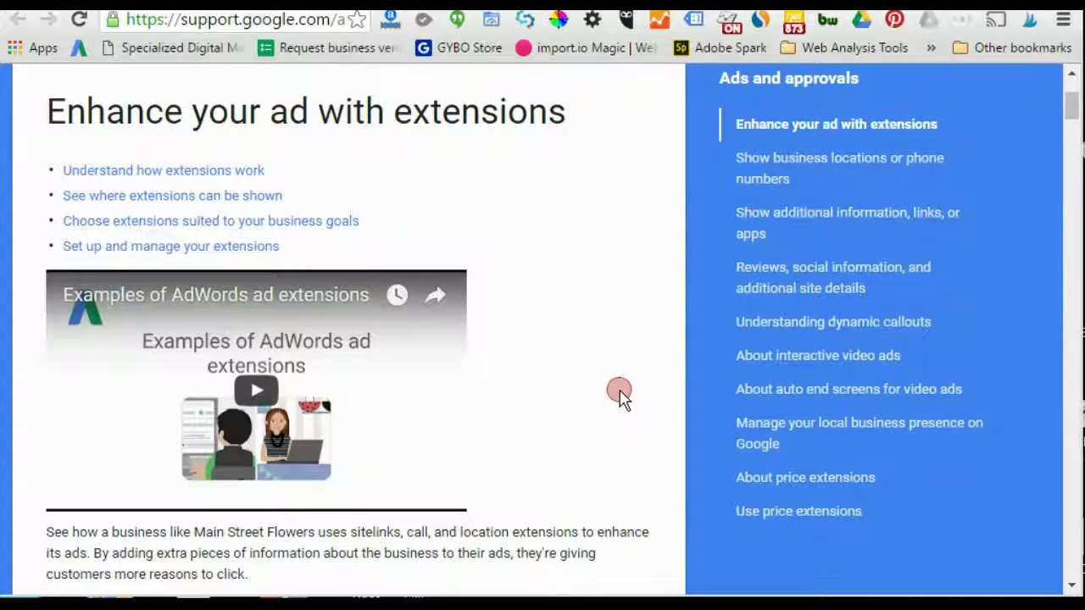
pyautogui.scroll(-3, 620, 396)
pyautogui.scroll(-3, 619, 350)
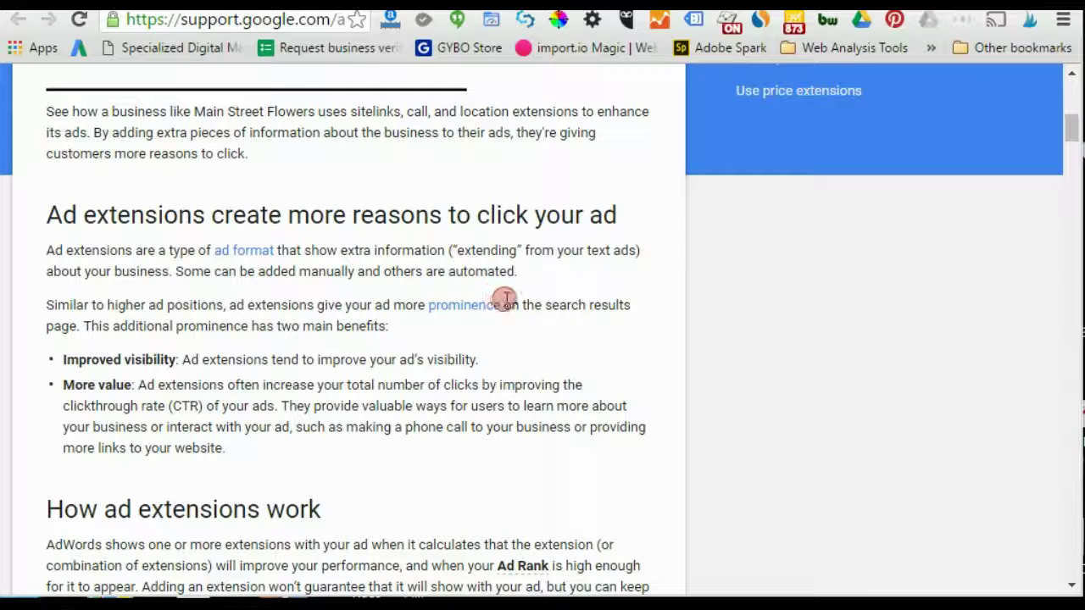
pyautogui.scroll(-1, 504, 301)
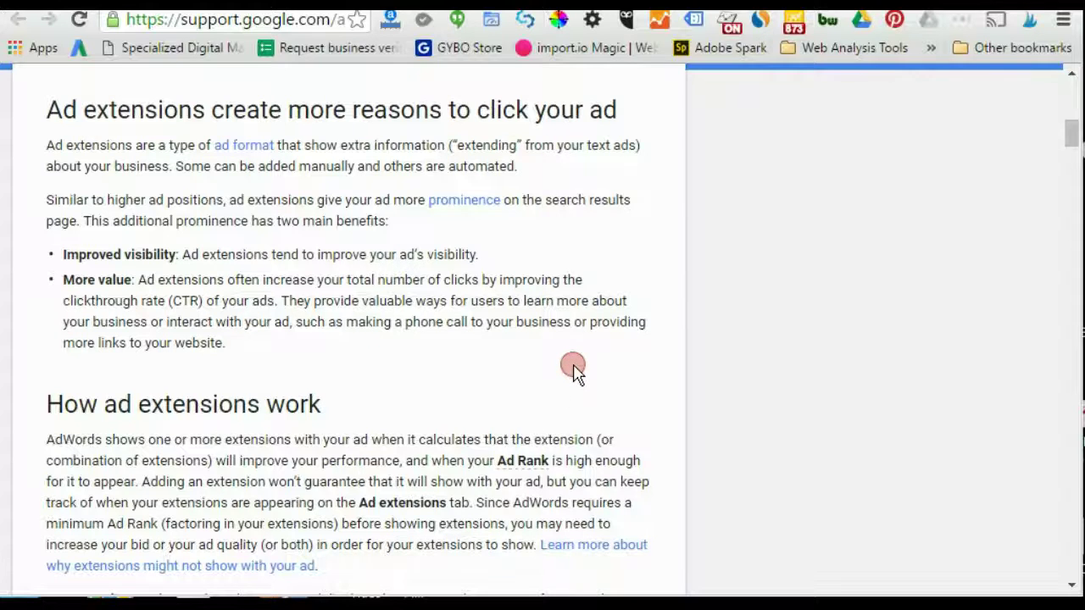
# - Scroll past 'What ad extensions cost' and 'When and where extensions can be shown' to Manual Extensions
pyautogui.scroll(-3, 573, 371)
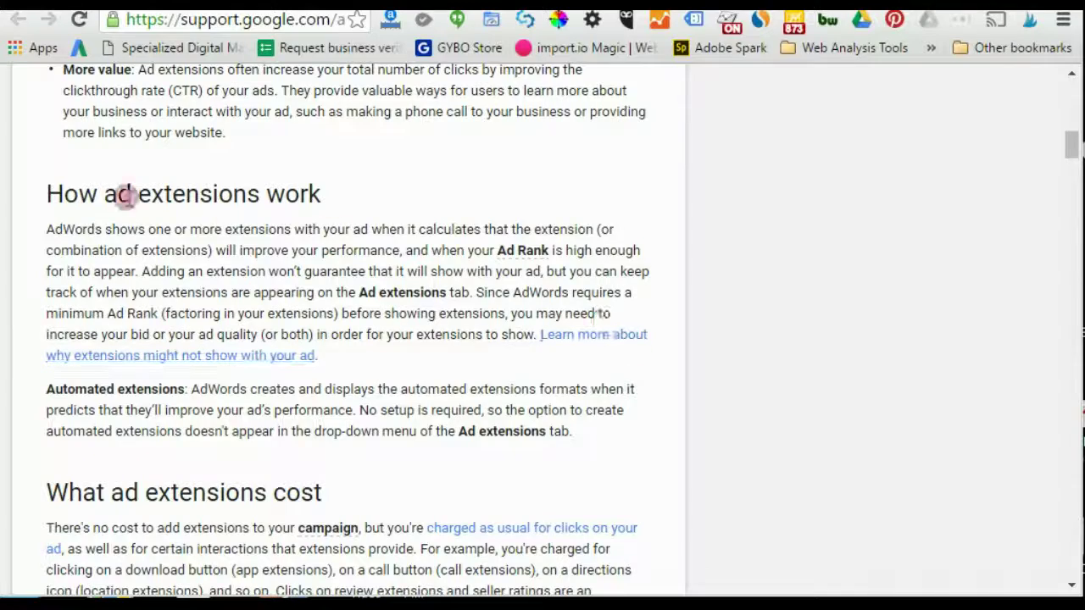
pyautogui.scroll(-3, 318, 394)
pyautogui.scroll(-2, 324, 398)
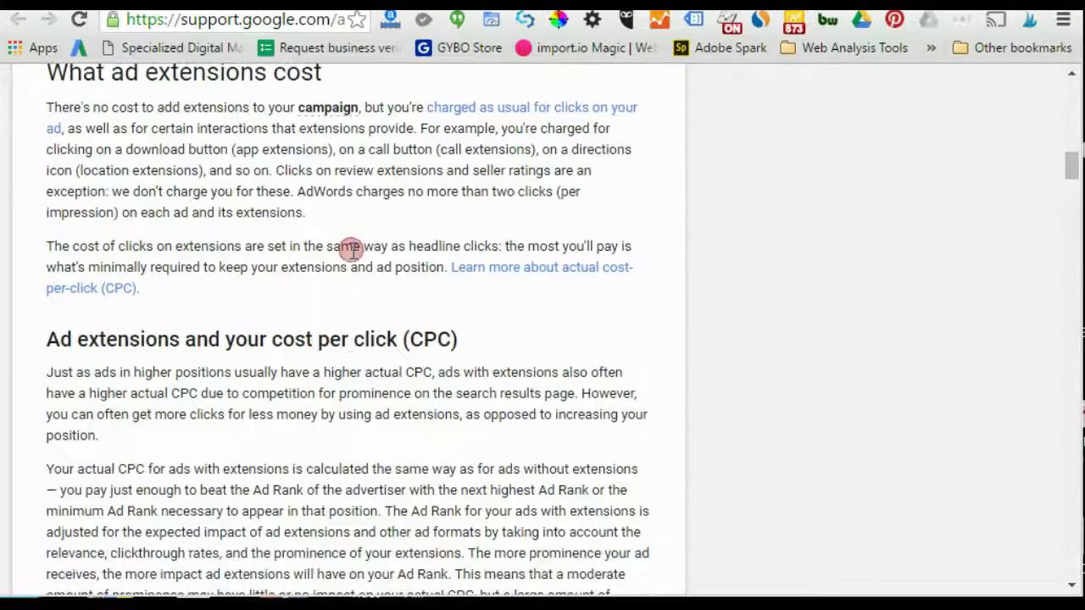
pyautogui.scroll(-5, 327, 318)
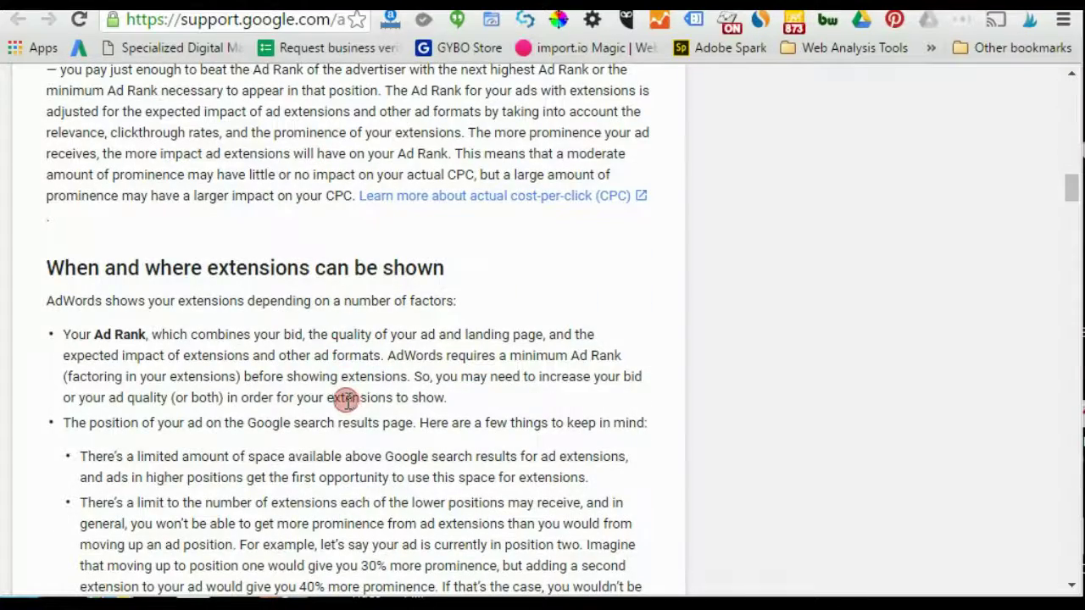
pyautogui.scroll(-8, 347, 402)
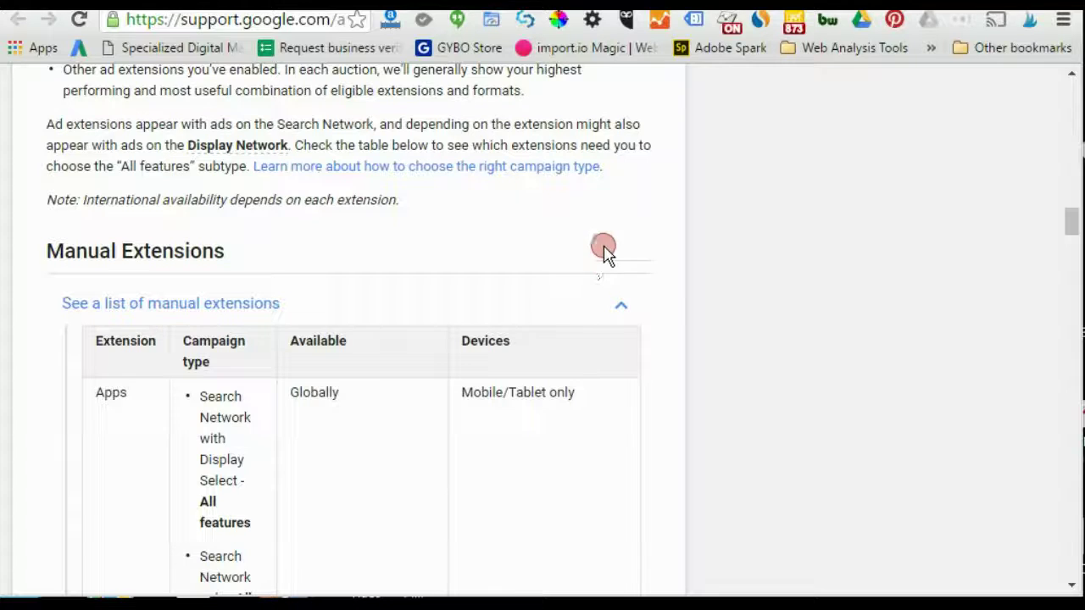
# - Scroll the Manual Extensions table from the Apps and Calls rows down to Locations and Reviews
pyautogui.scroll(-1, 754, 279)
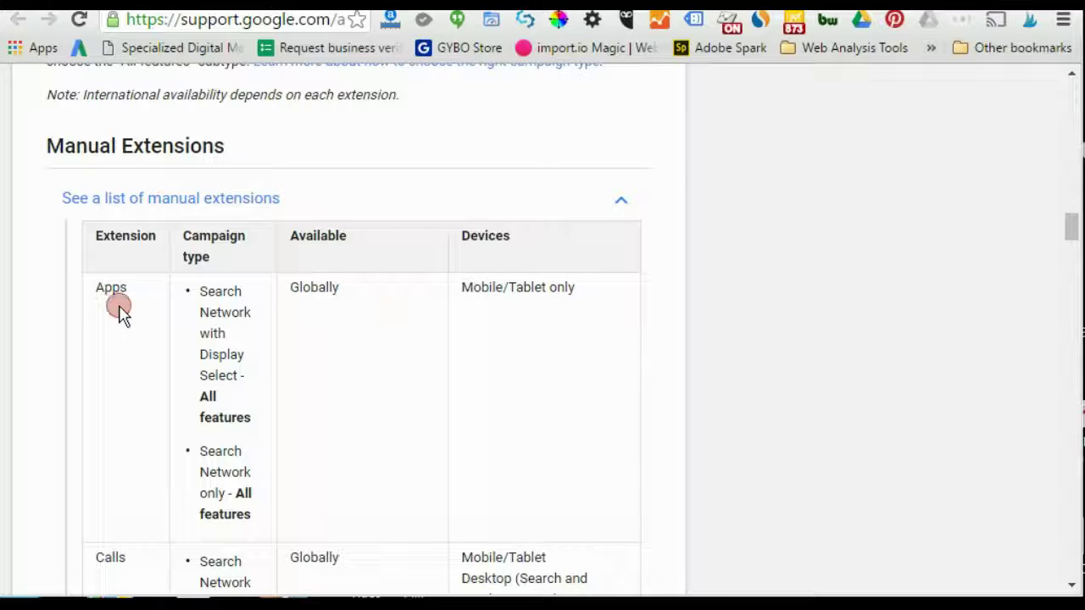
pyautogui.scroll(-5, 554, 334)
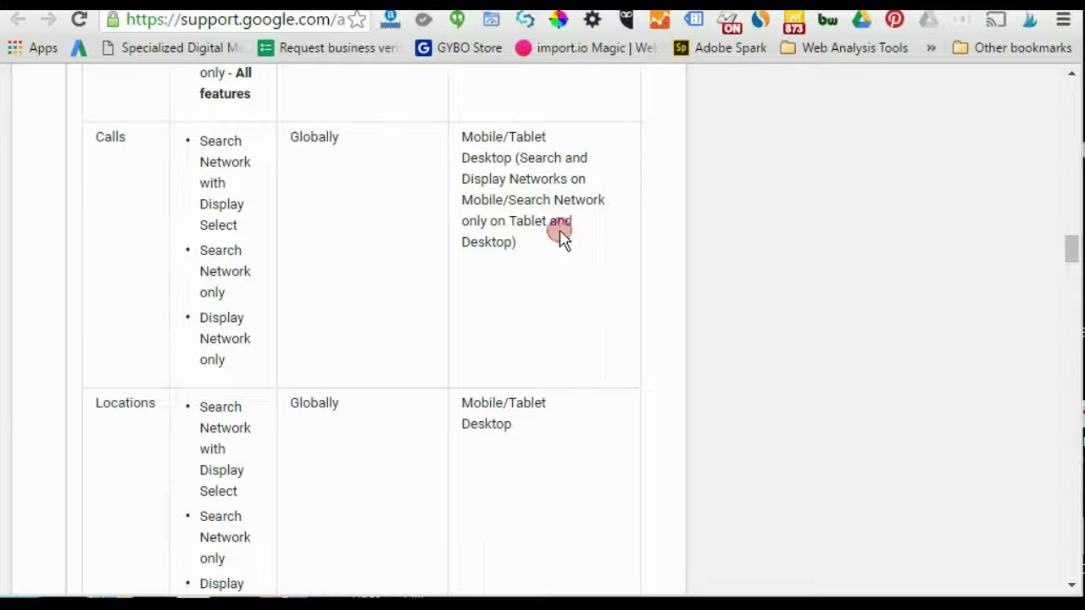
pyautogui.scroll(-3, 559, 233)
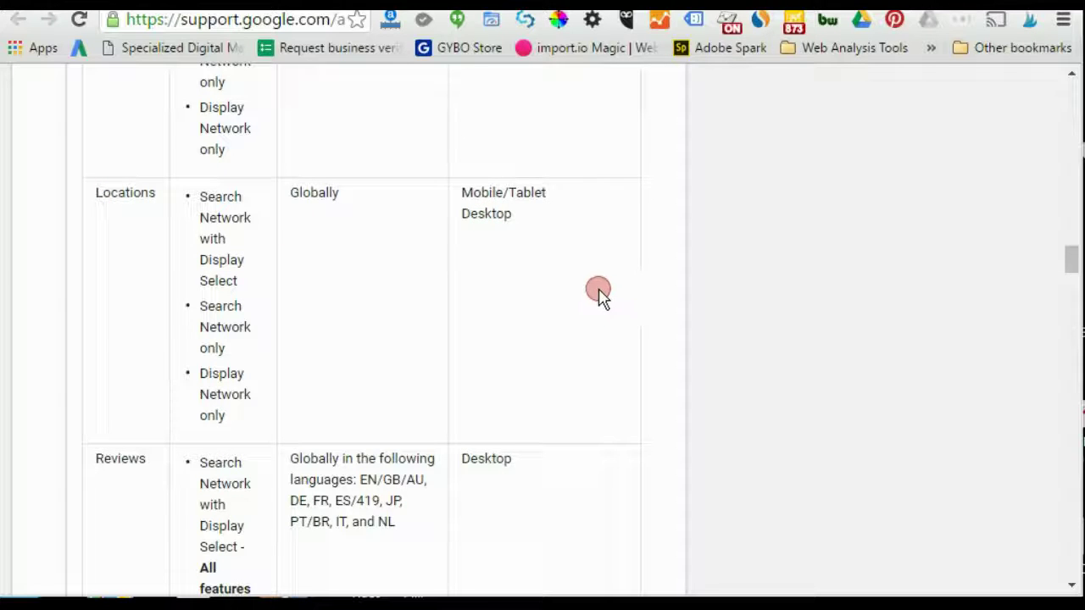
# - Scroll past the Reviews, Sitelinks and Callouts rows until the Automated Extensions table appears
pyautogui.scroll(-3, 594, 295)
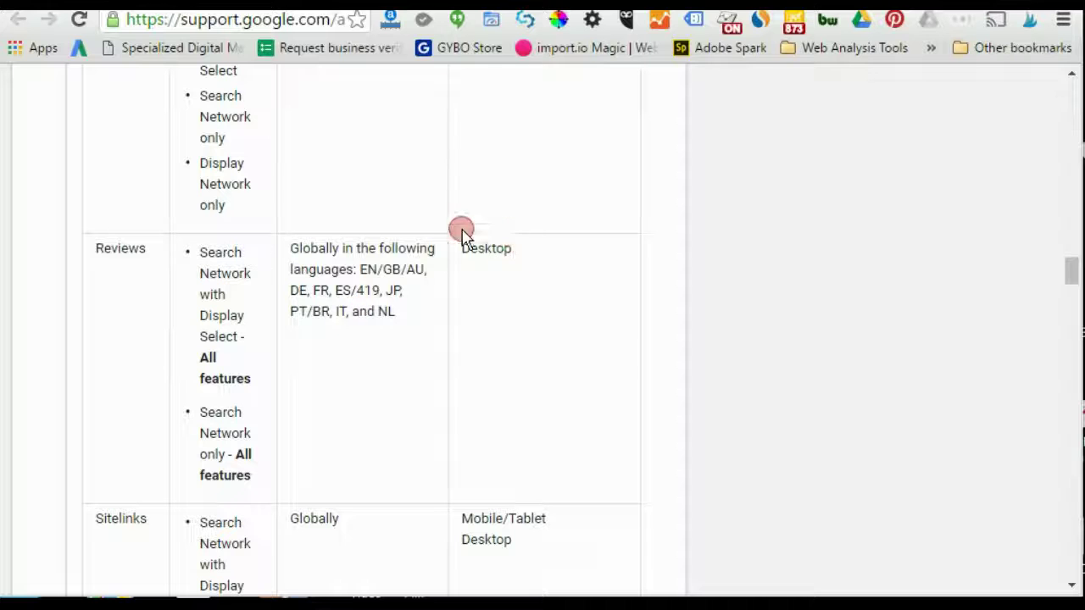
pyautogui.scroll(-4, 624, 283)
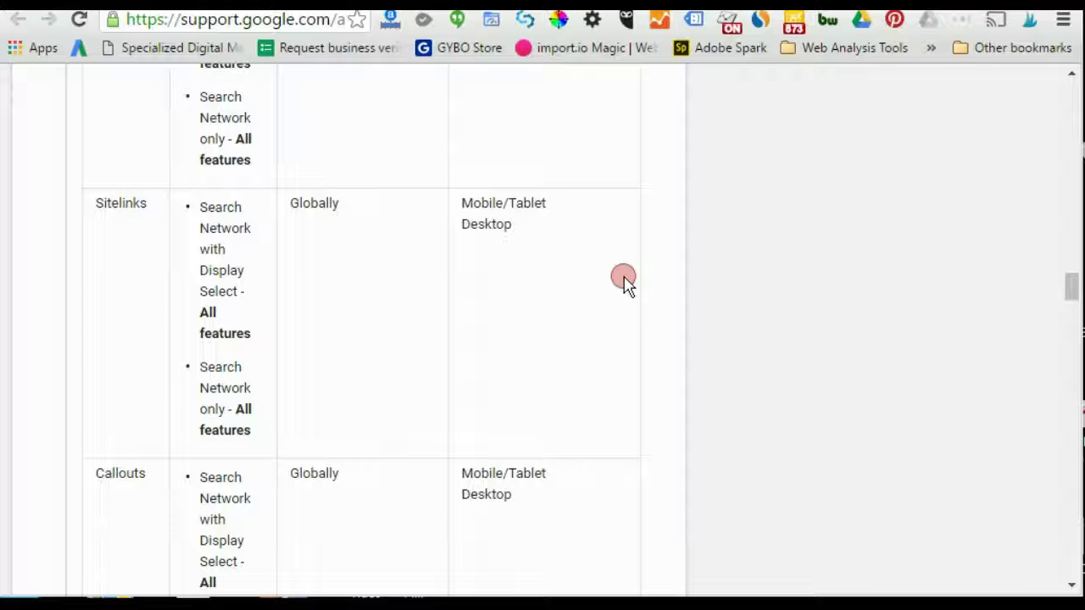
pyautogui.scroll(-3, 623, 280)
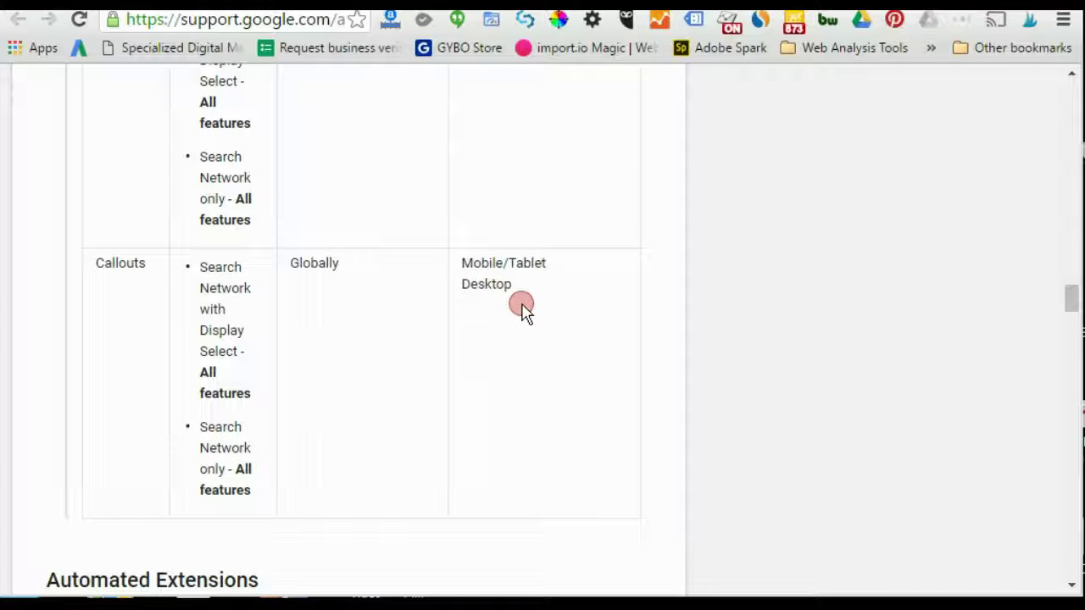
pyautogui.scroll(-1, 512, 301)
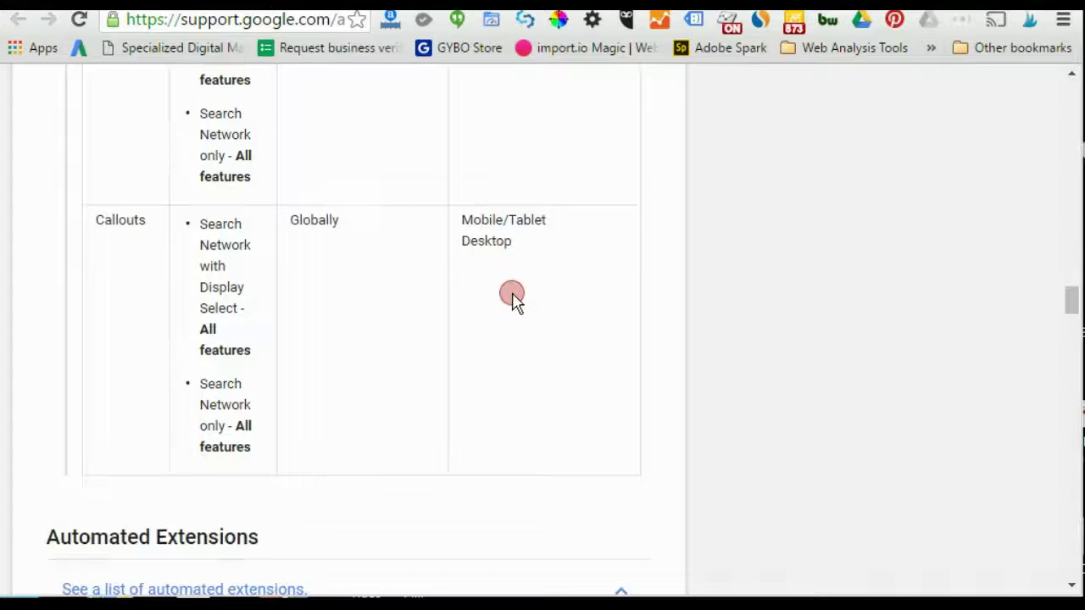
# - Scroll through the Automated Extensions rows, past Dynamic structured snippets, to 'Types of ad extensions'
pyautogui.scroll(-5, 513, 301)
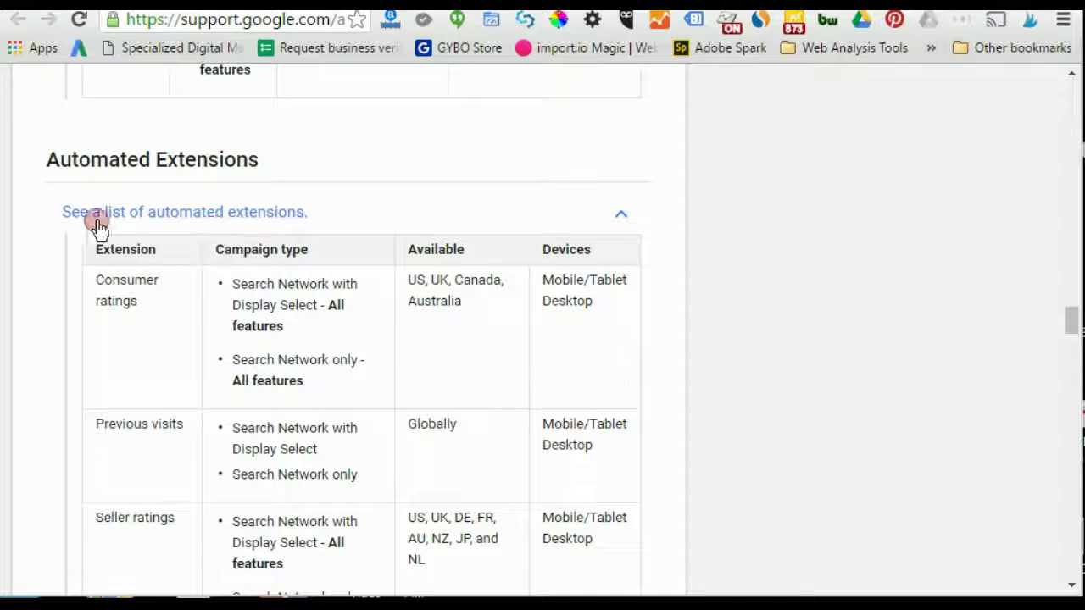
pyautogui.scroll(-1, 34, 264)
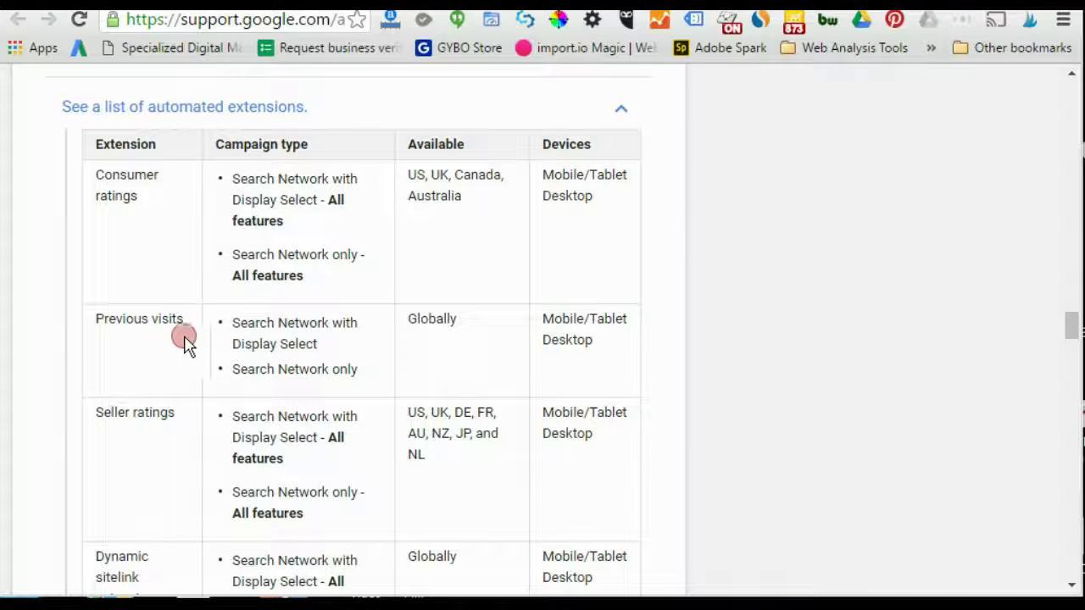
pyautogui.scroll(-1, 186, 339)
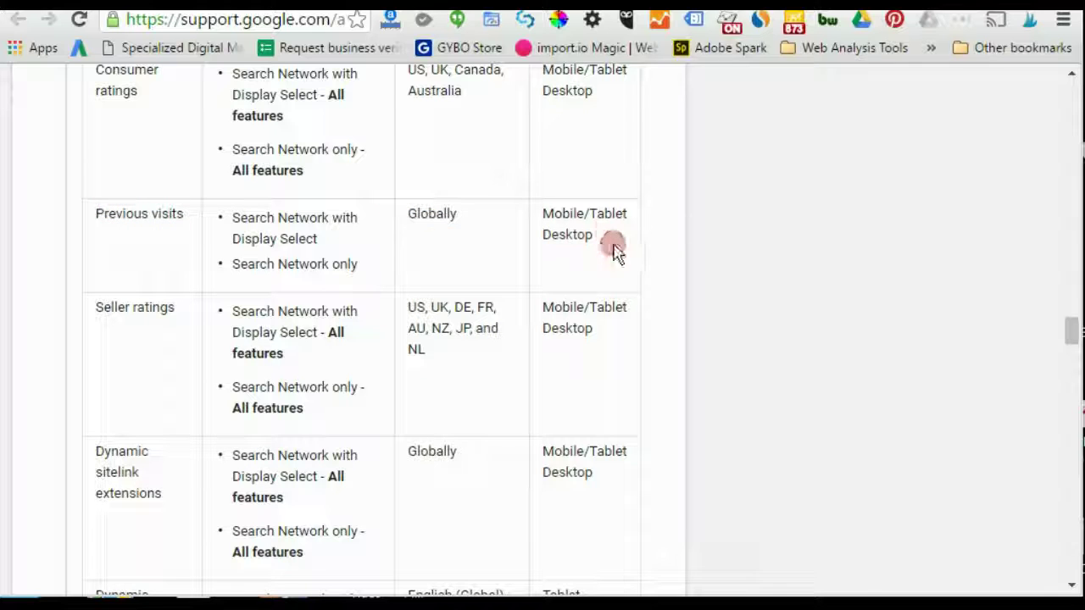
pyautogui.scroll(-1, 118, 327)
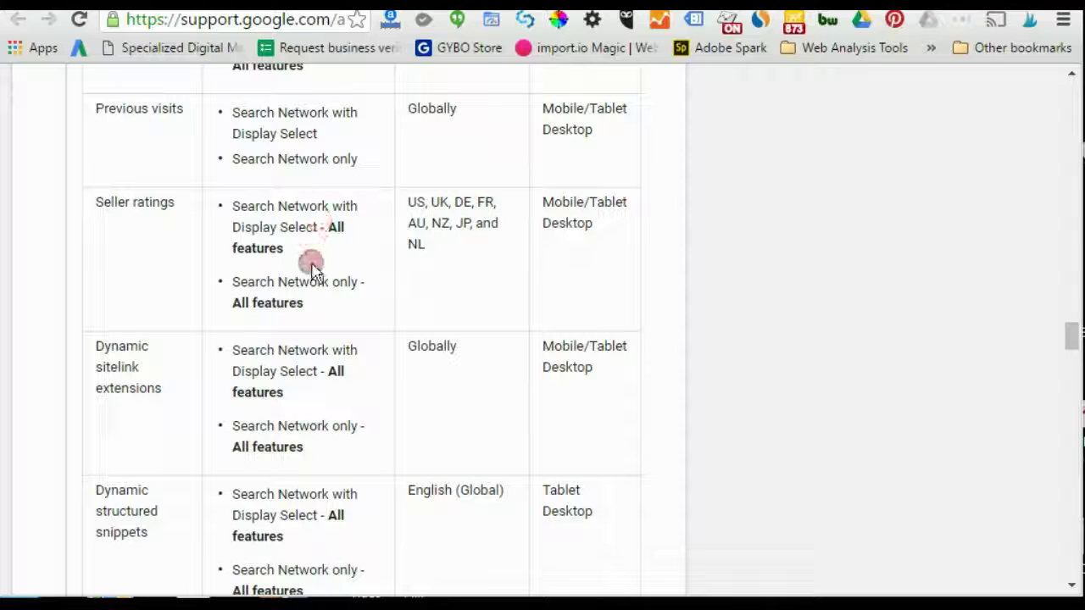
pyautogui.scroll(-1, 280, 305)
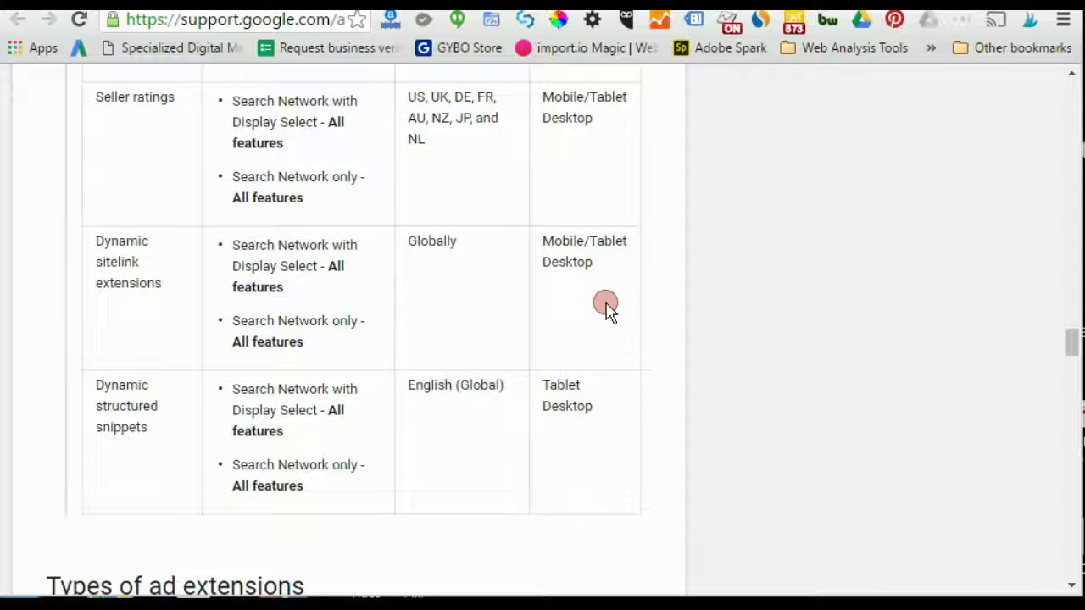
pyautogui.scroll(-2, 657, 292)
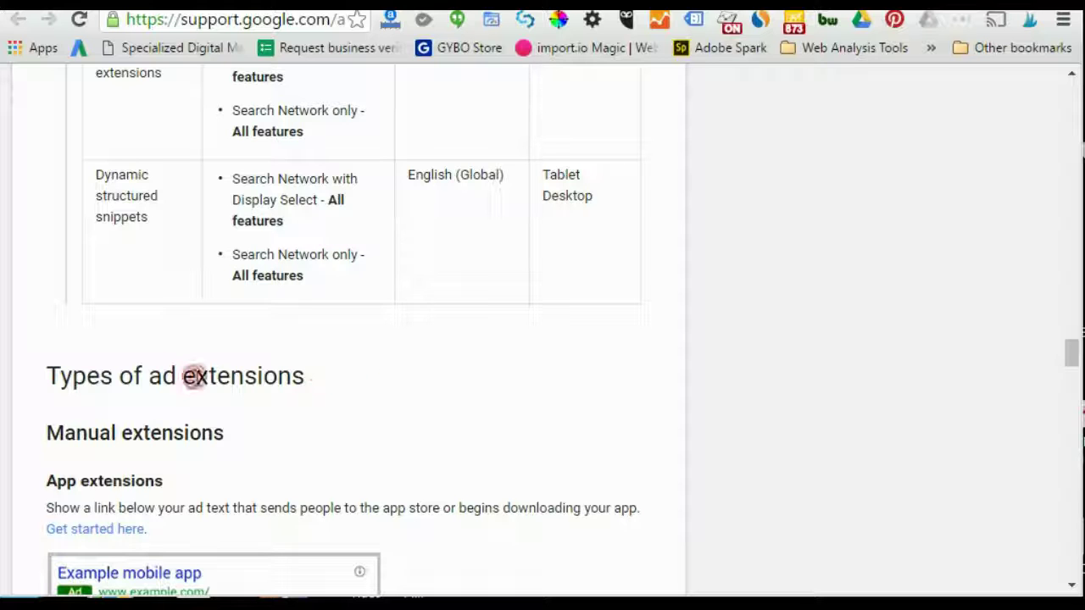
# - Scroll the example ads down to Callout extensions, then back up to App, Call and Location examples
pyautogui.scroll(10, 348, 335)
pyautogui.click(253, 24)
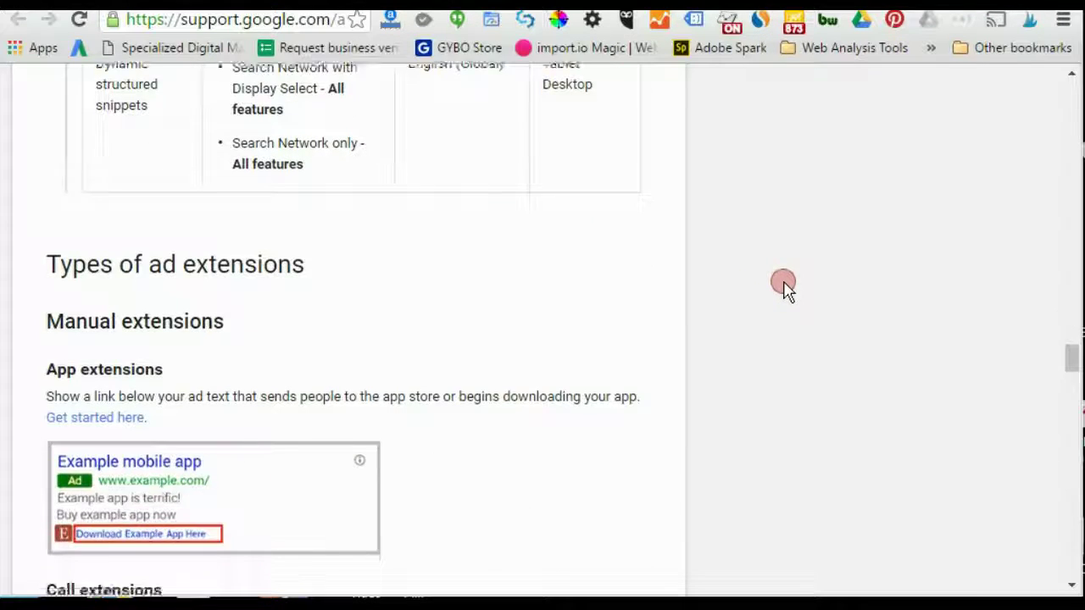
pyautogui.scroll(-6, 309, 351)
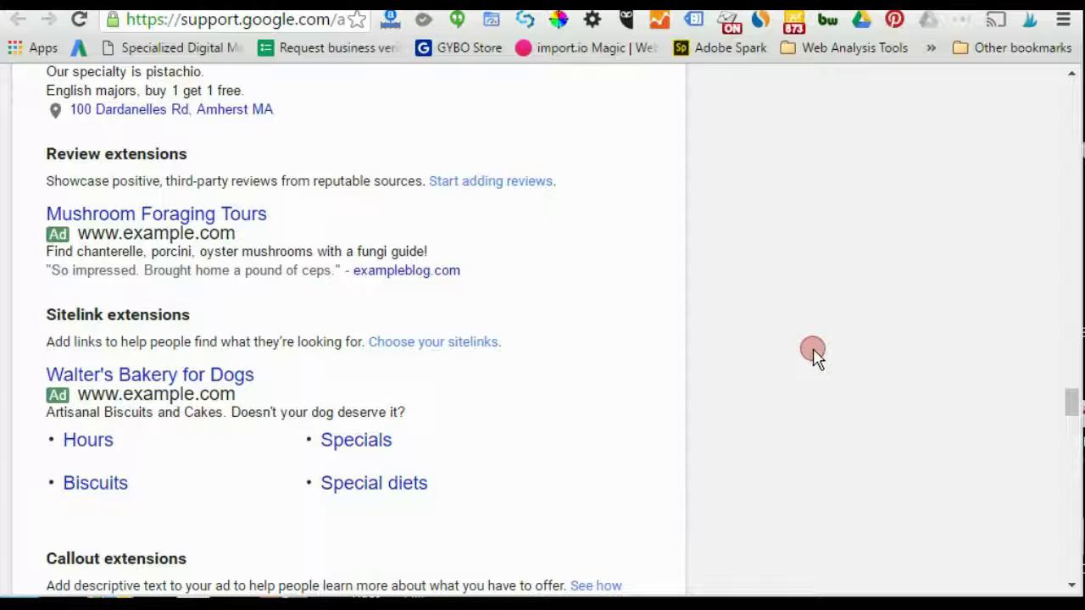
pyautogui.scroll(-1, 803, 341)
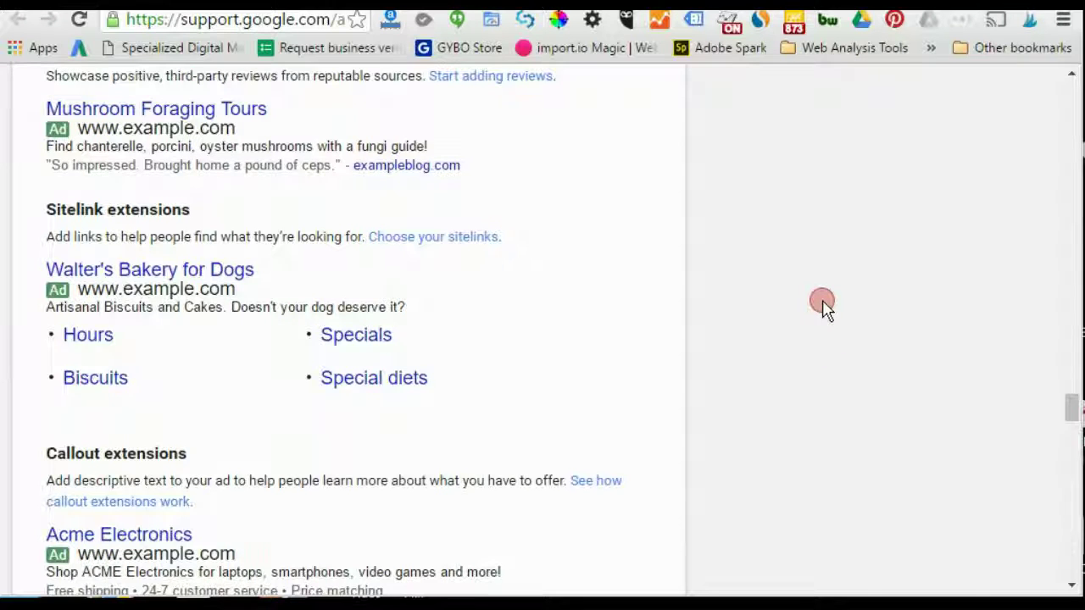
pyautogui.scroll(6, 822, 305)
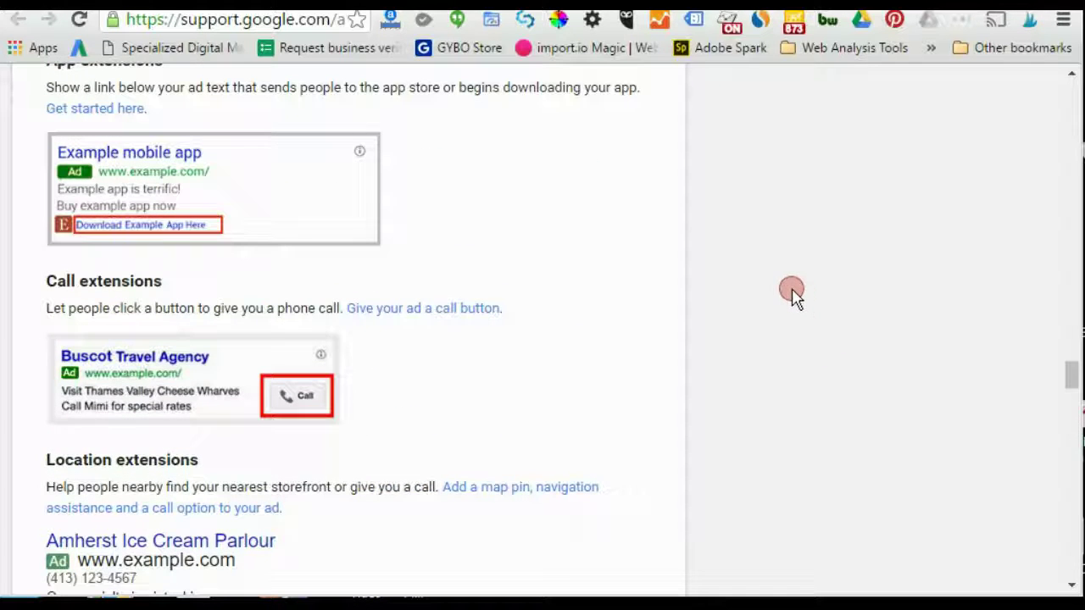